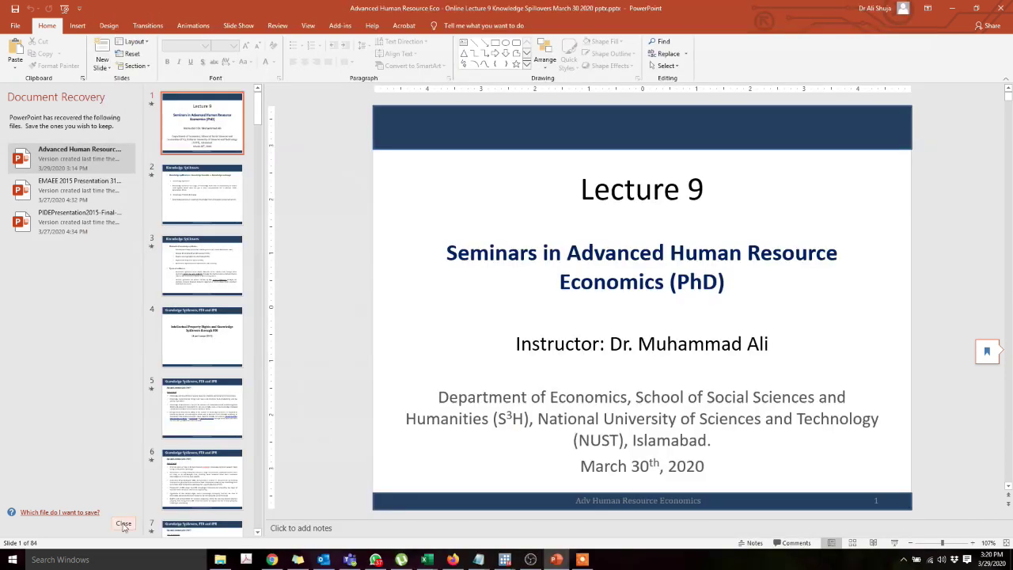
# - Close the Document Recovery pane and start the slide show from the Lecture 9 title slide
pyautogui.click(123, 524)
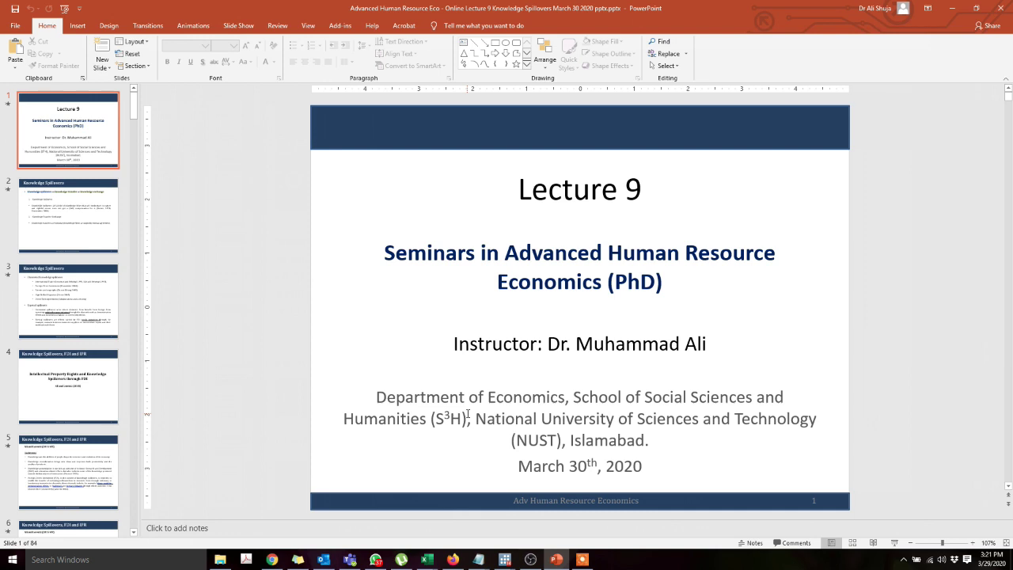
pyautogui.press('F5')
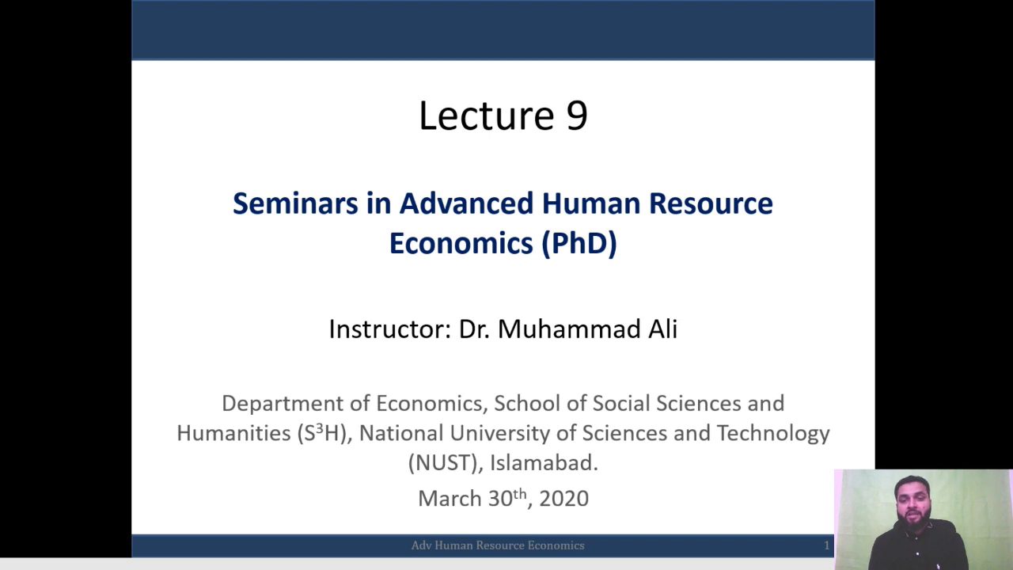
# - End the slide show and bring up Icecream Screen Recorder from the taskbar
pyautogui.press('Escape')
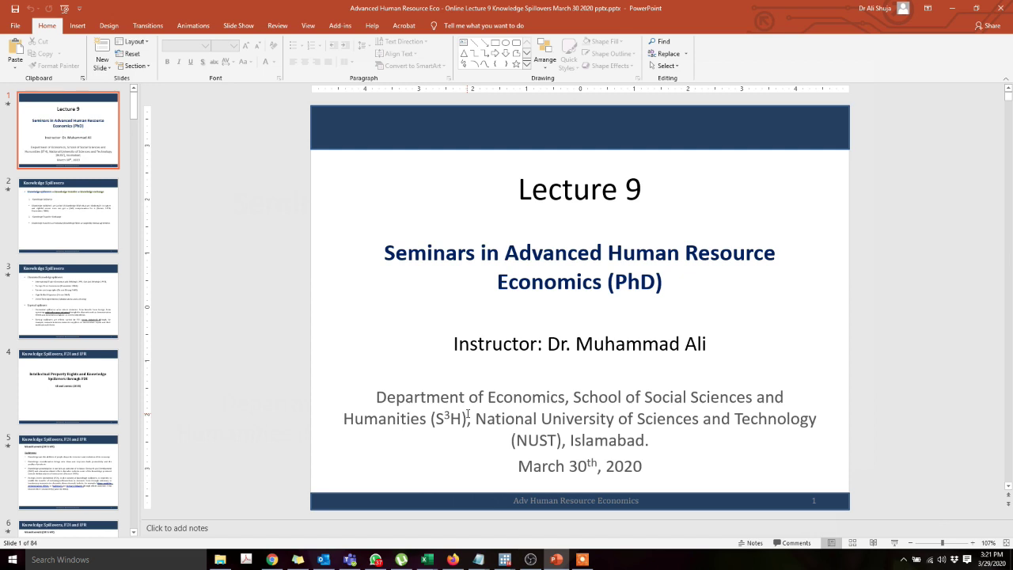
pyautogui.click(582, 560)
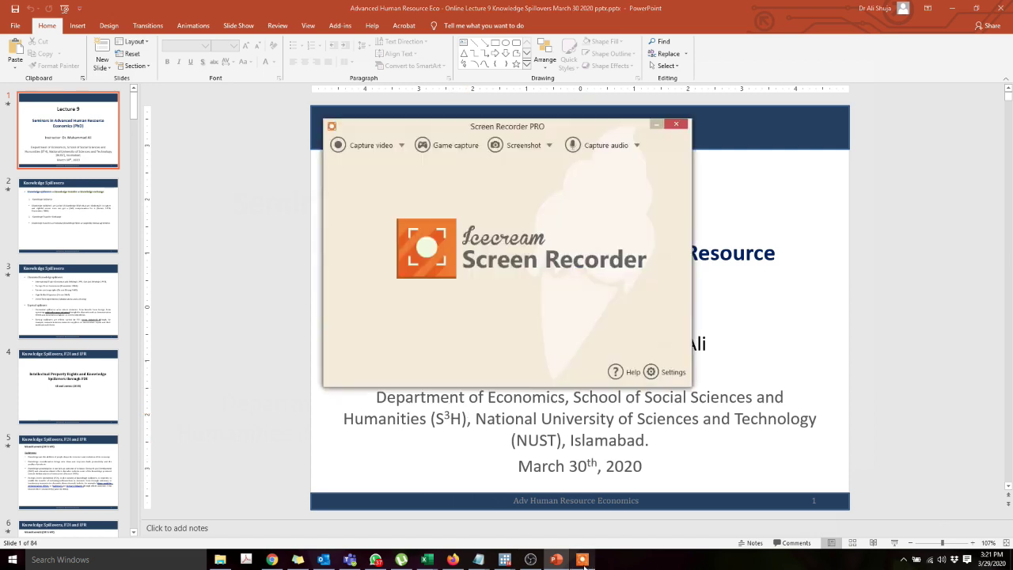
# - Move the recorder window over the slide and review its screenshot capture options
pyautogui.click(523, 145)
pyautogui.click(525, 127)
pyautogui.moveTo(540, 127); pyautogui.dragTo(604, 181)
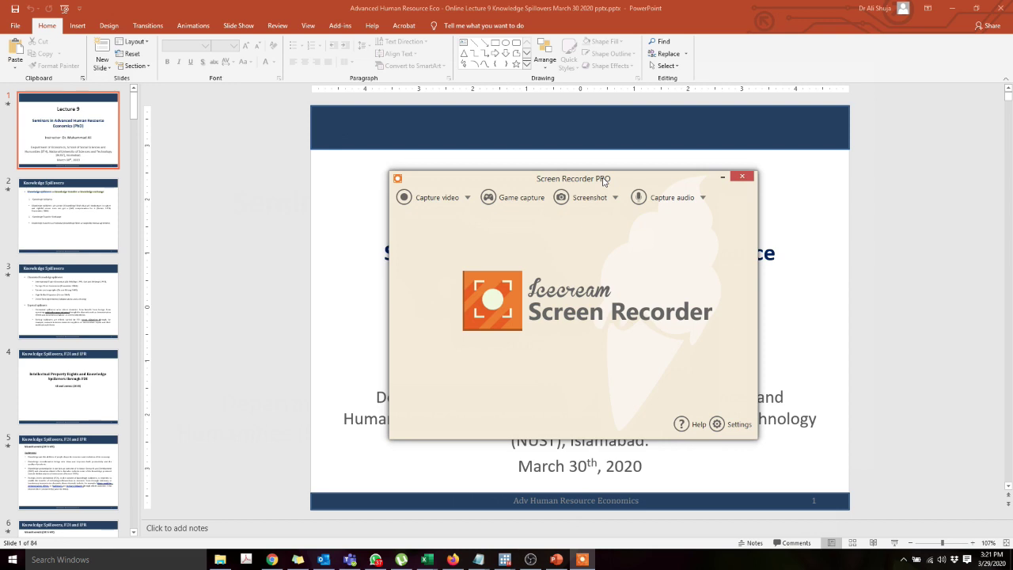
pyautogui.click(595, 195)
pyautogui.moveTo(625, 180)
pyautogui.mouseDown()
pyautogui.moveTo(605, 167)
pyautogui.moveTo(623, 183)
pyautogui.mouseUp()
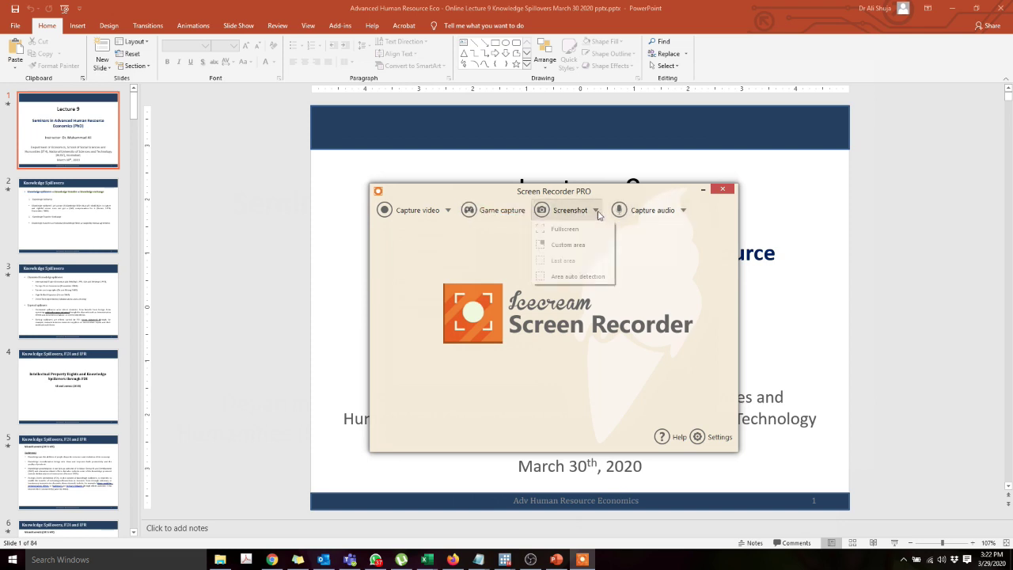
pyautogui.moveTo(442, 215)
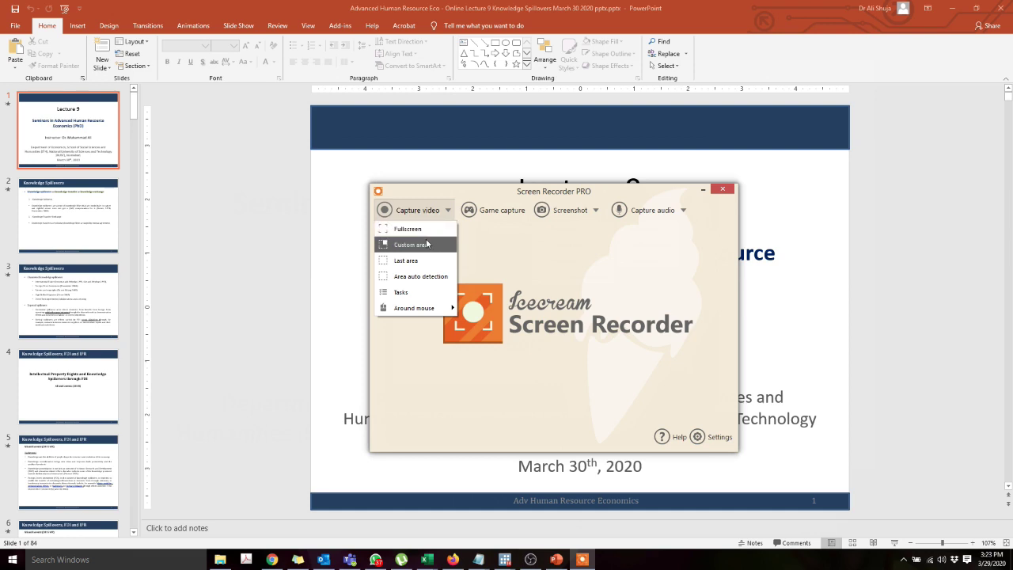
# - Frame a 1029 × 776 custom capture area around the slide and move the recording toolbar aside
pyautogui.click(427, 244)
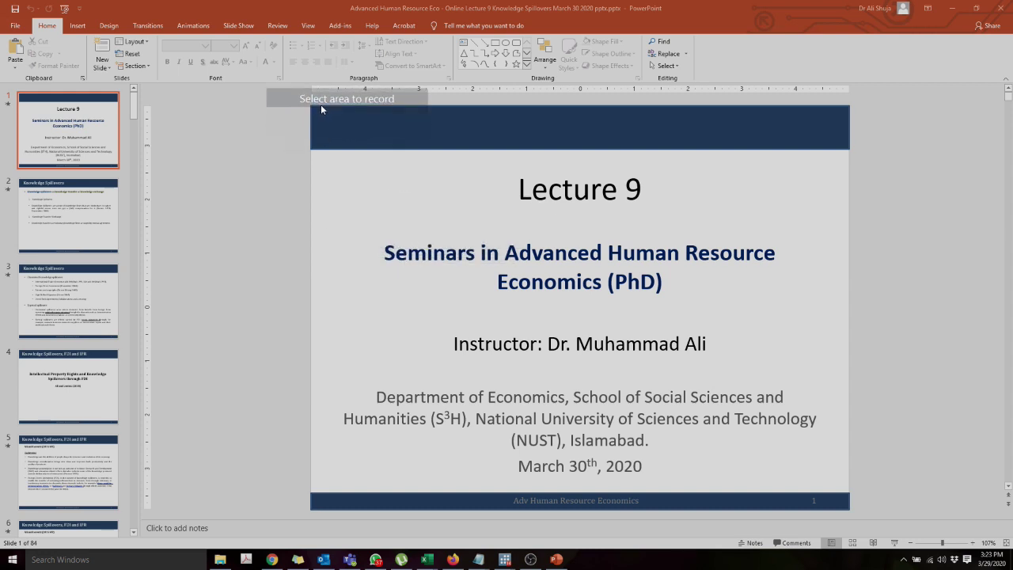
pyautogui.moveTo(310, 105); pyautogui.dragTo(851, 515)
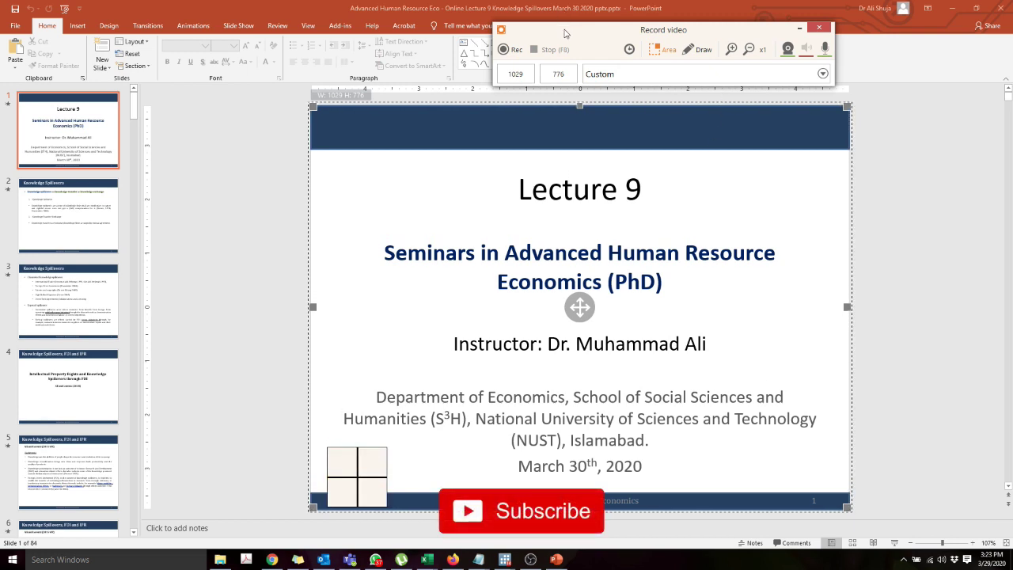
pyautogui.moveTo(566, 34); pyautogui.dragTo(597, 22)
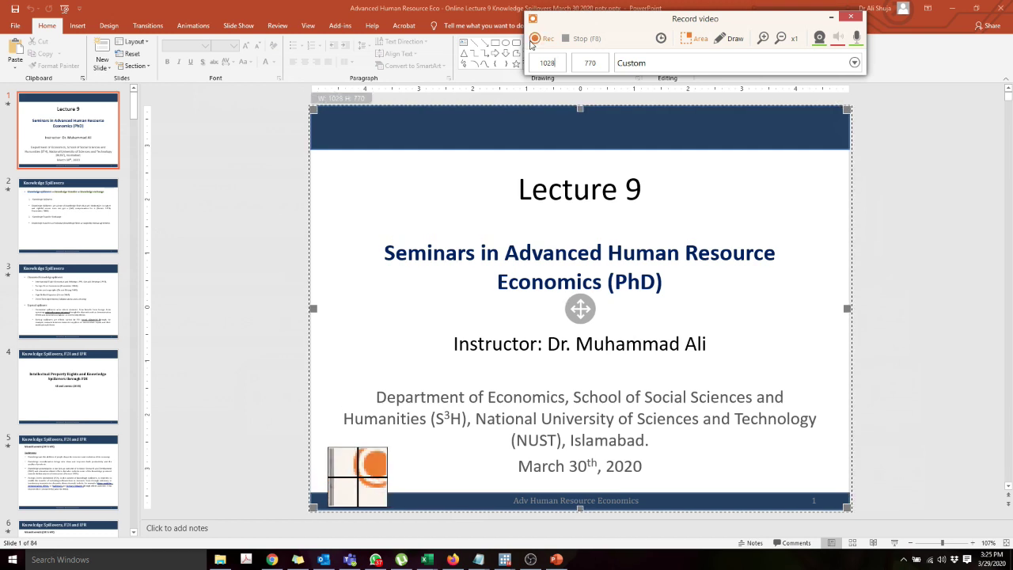
# - Start recording and draw a red arrow pointing at Lecture 9
pyautogui.click(533, 40)
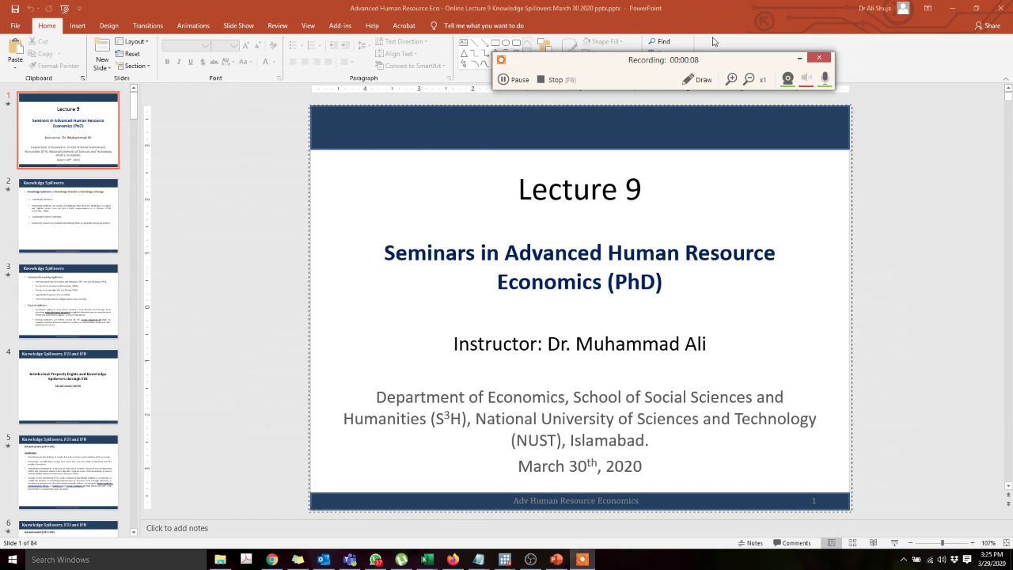
pyautogui.moveTo(702, 59); pyautogui.dragTo(701, 57)
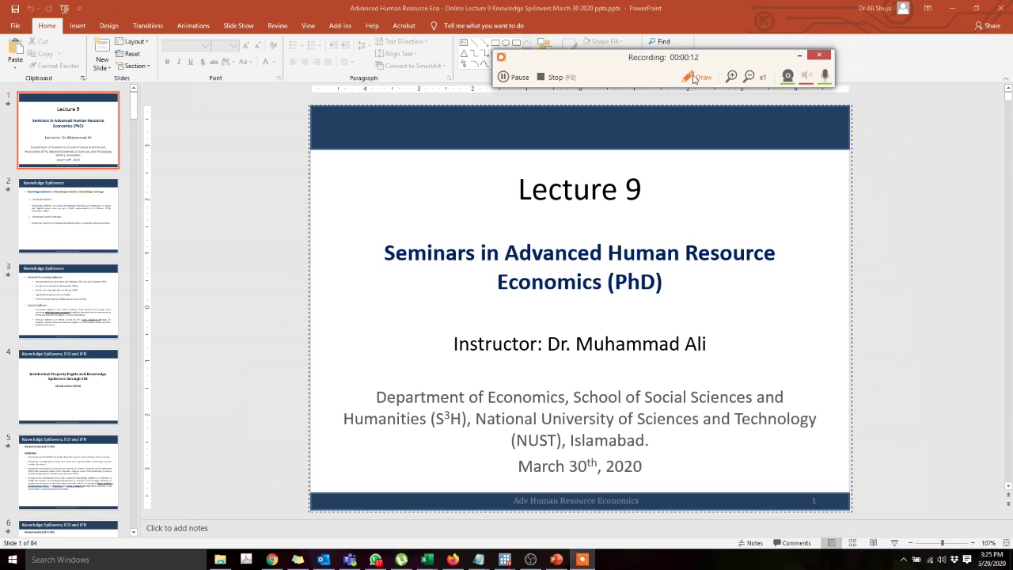
pyautogui.click(693, 77)
pyautogui.moveTo(507, 166); pyautogui.dragTo(590, 225)
pyautogui.moveTo(520, 168); pyautogui.dragTo(455, 202)
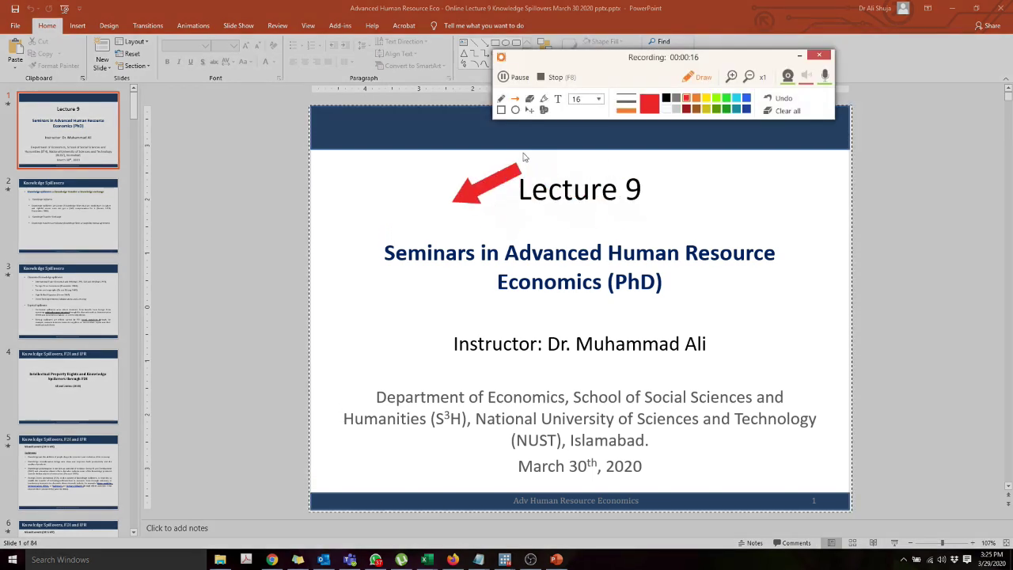
# - Circle Seminars in red, loop Resource and Advanced Human in yellow, then clear all drawings
pyautogui.click(501, 99)
pyautogui.moveTo(386, 222)
pyautogui.mouseDown()
pyautogui.moveTo(467, 269)
pyautogui.moveTo(366, 253)
pyautogui.moveTo(409, 237)
pyautogui.mouseUp()
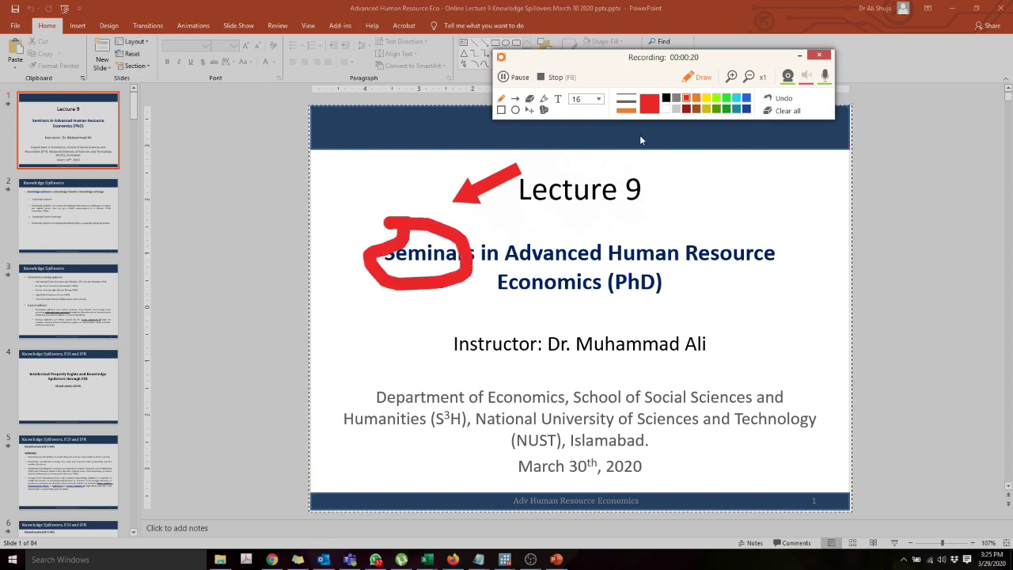
pyautogui.click(705, 98)
pyautogui.moveTo(687, 241)
pyautogui.mouseDown()
pyautogui.moveTo(720, 224)
pyautogui.moveTo(683, 292)
pyautogui.moveTo(709, 210)
pyautogui.mouseUp()
pyautogui.moveTo(541, 213); pyautogui.dragTo(624, 274)
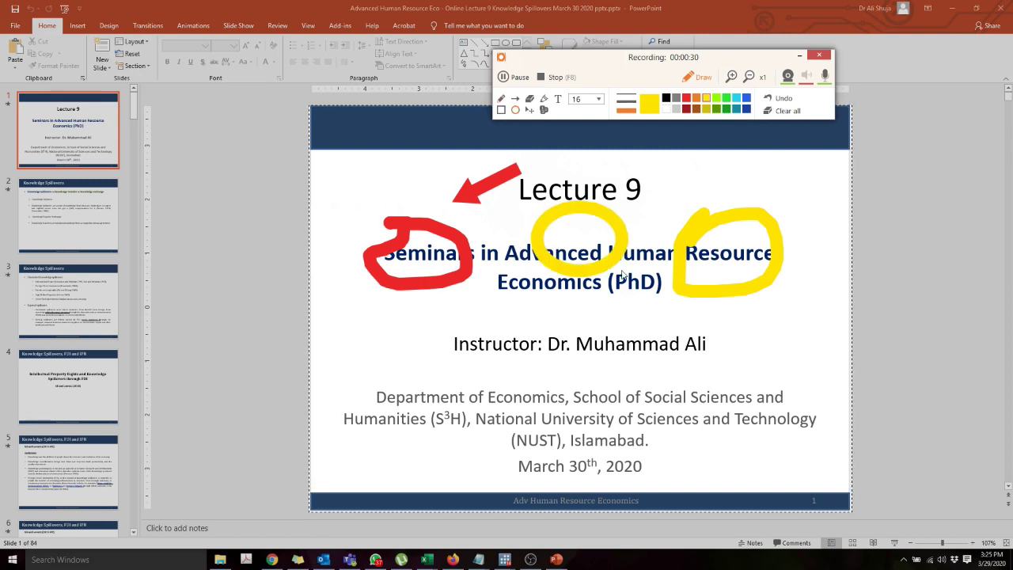
pyautogui.click(787, 112)
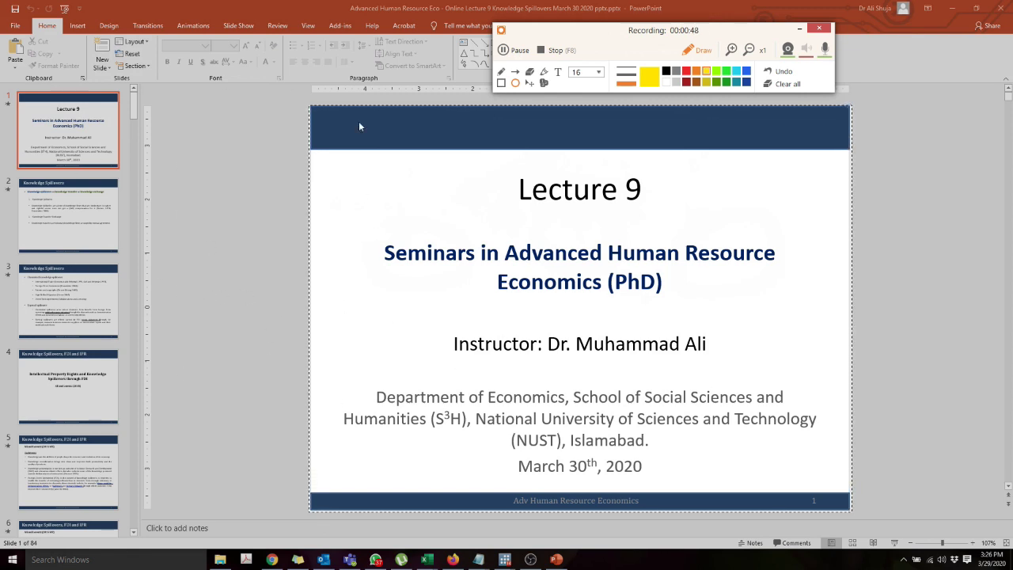
# - Turn off drawing, advance to slide 5, and stop the recording at 1:40
pyautogui.click(693, 50)
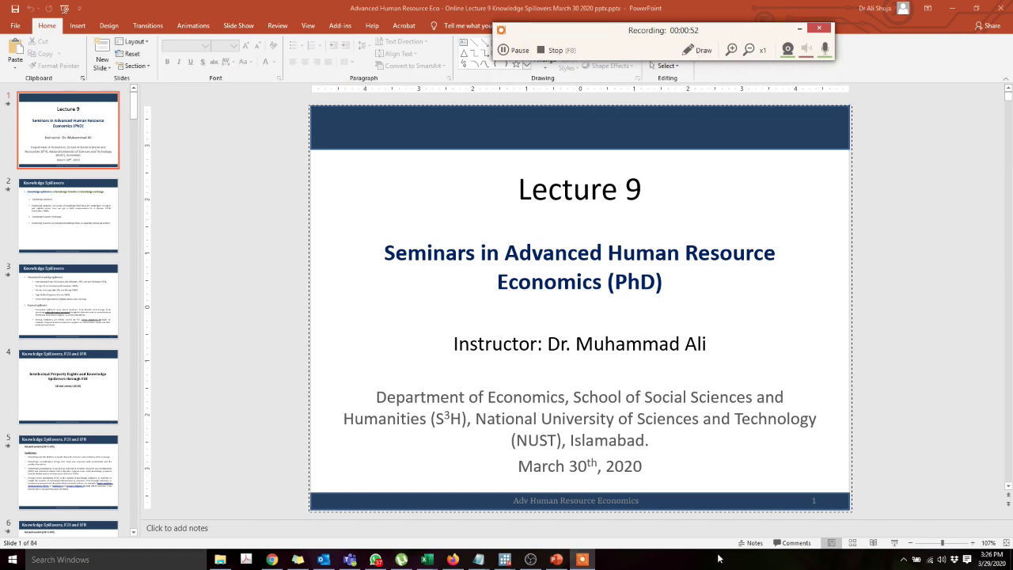
pyautogui.press('pagedown')
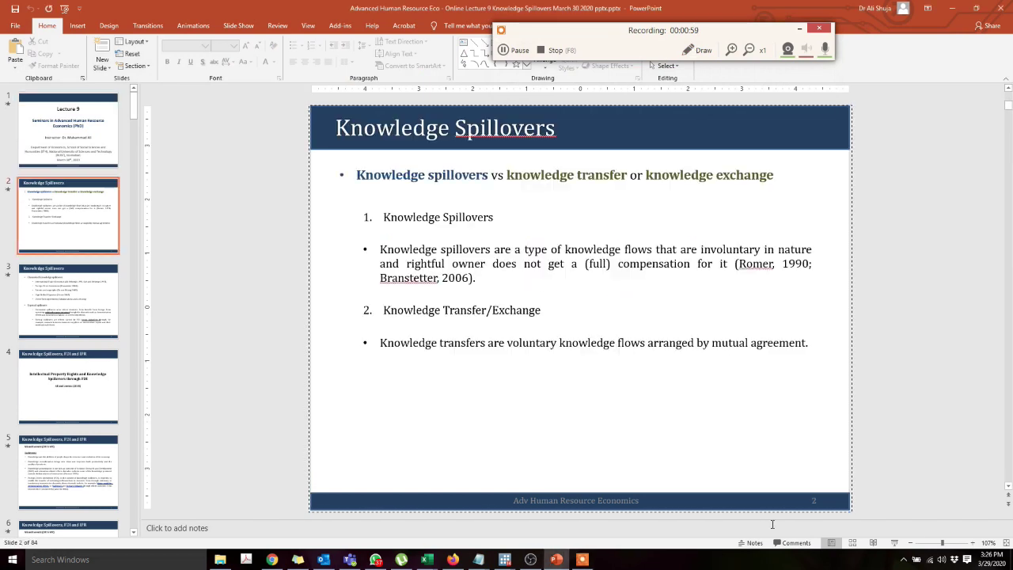
pyautogui.press('pagedown')
pyautogui.press('pagedown')
pyautogui.press('pagedown')
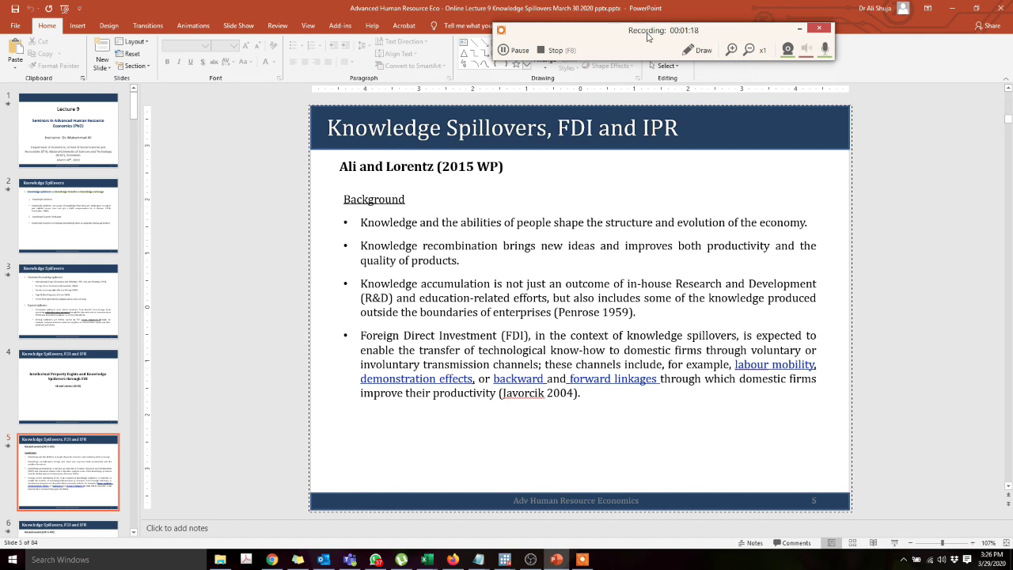
pyautogui.moveTo(647, 36); pyautogui.dragTo(579, 48)
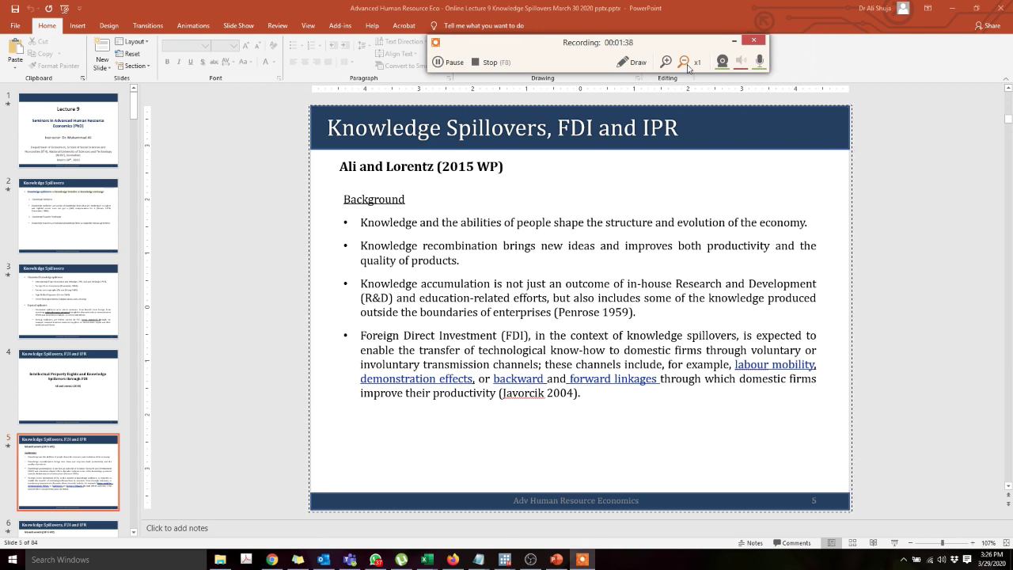
pyautogui.click(485, 63)
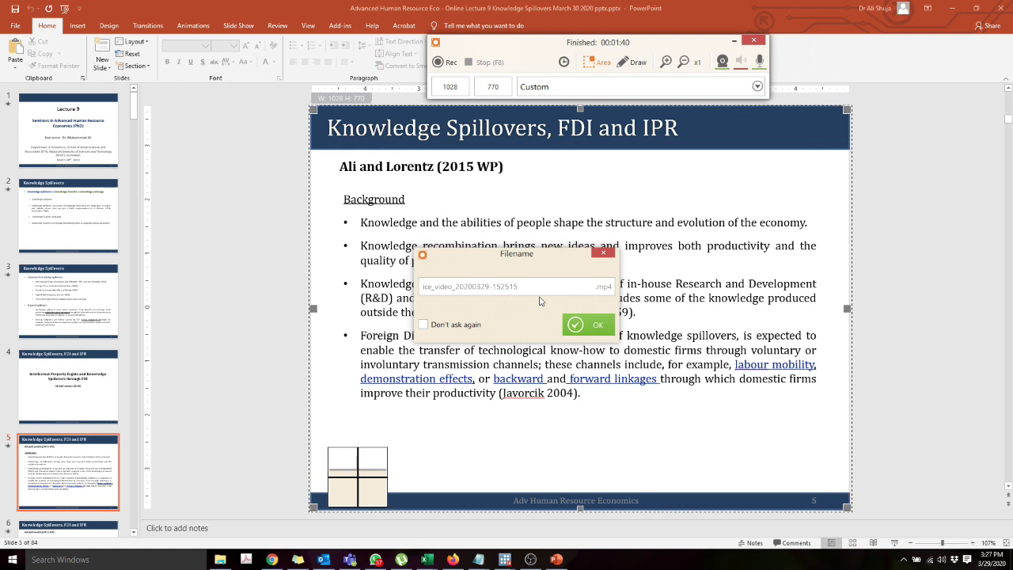
# - Save the recording as 'Icecream demo.mp4'
pyautogui.press('BackSpace')
pyautogui.write('Icecream demo')
pyautogui.click(578, 323)
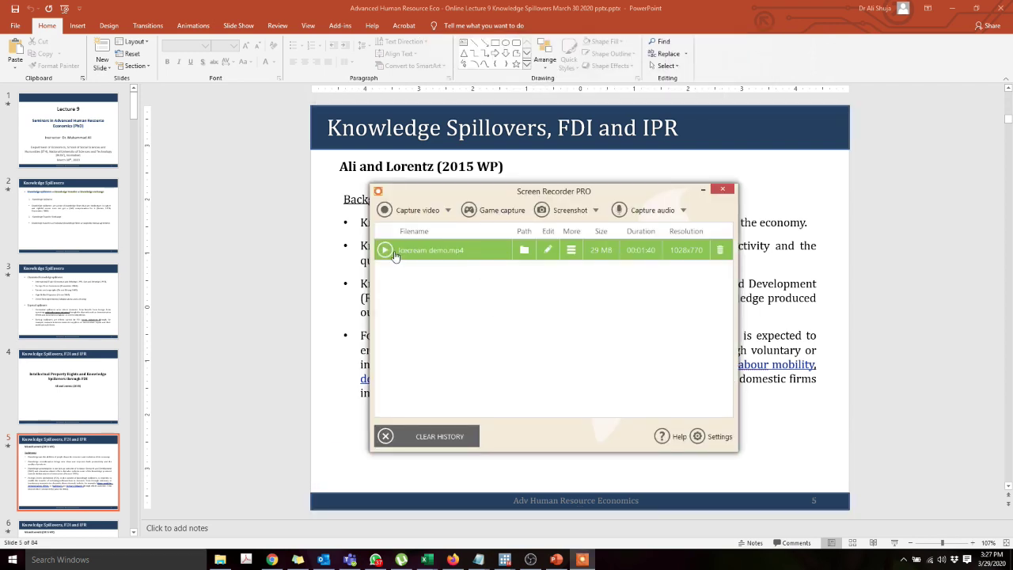
# - Confirm Icecream demo.mp4 (29.2 MB) is on the Desktop in File Explorer, then minimize Explorer
pyautogui.click(525, 250)
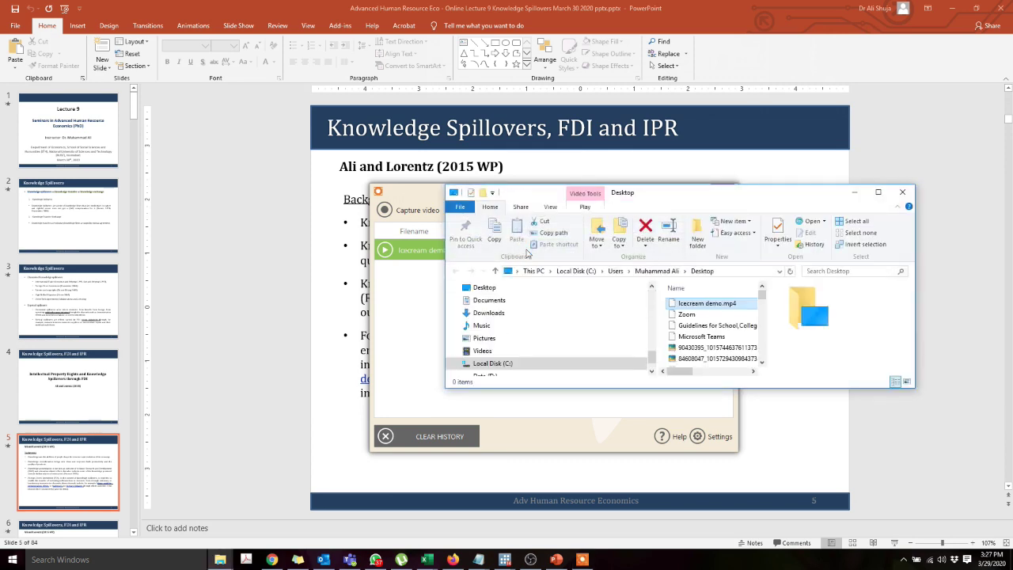
pyautogui.moveTo(545, 194); pyautogui.dragTo(417, 161)
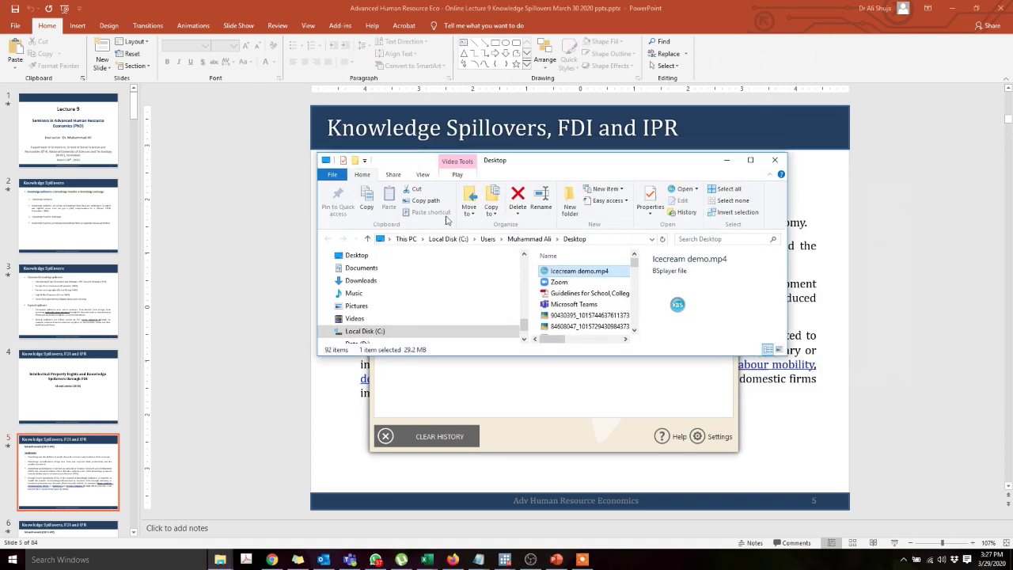
pyautogui.click(727, 160)
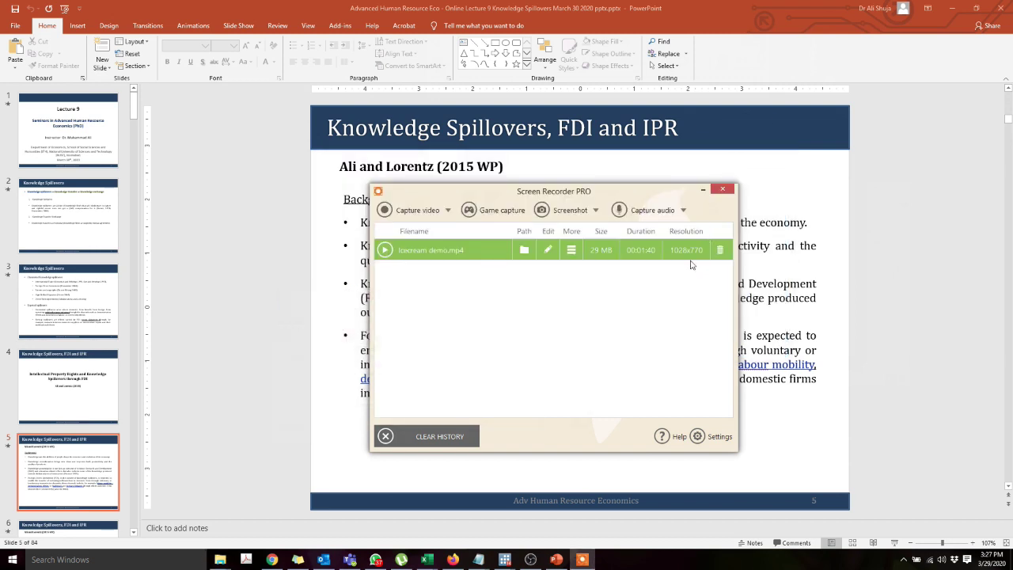
pyautogui.click(417, 210)
pyautogui.click(701, 440)
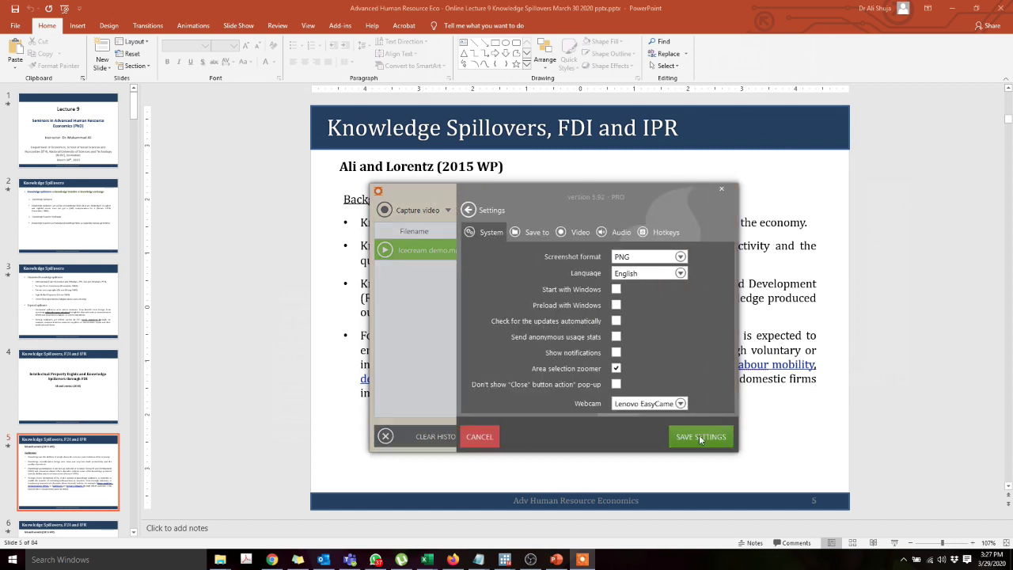
pyautogui.click(545, 234)
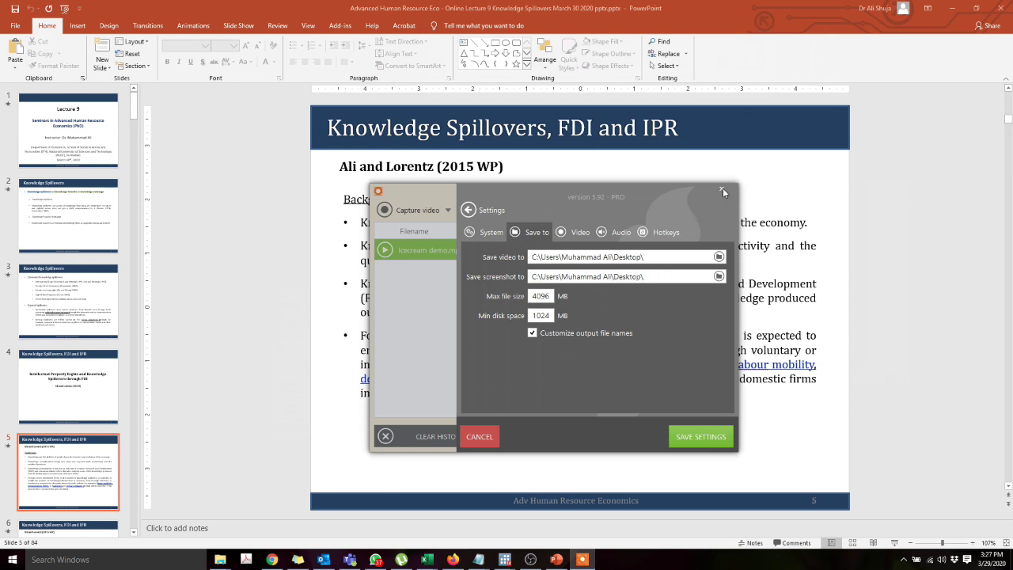
pyautogui.click(722, 190)
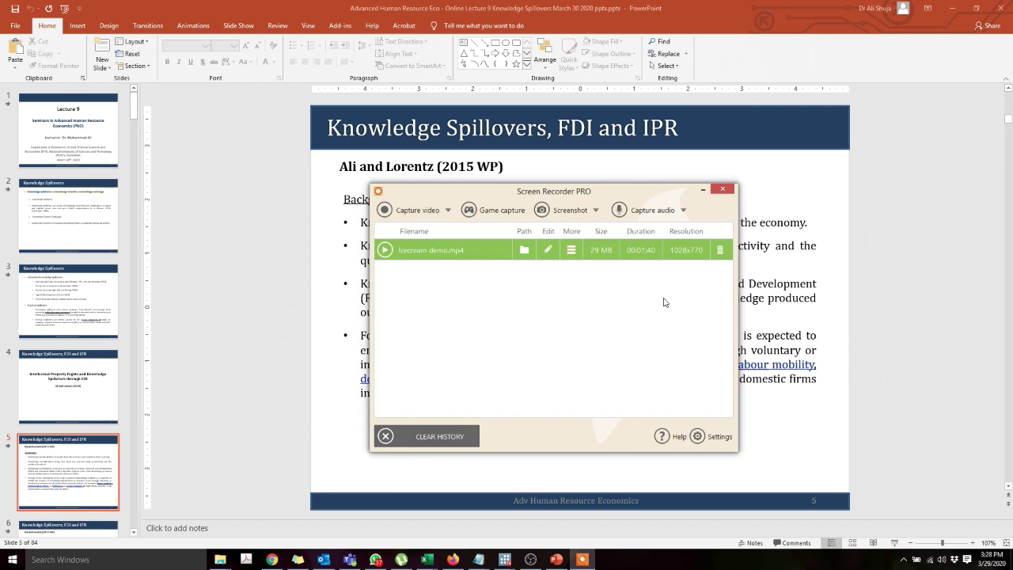
# - Review the audio bitrate options, then keep MP4 (MPEG4) as the video format in Settings
pyautogui.click(634, 209)
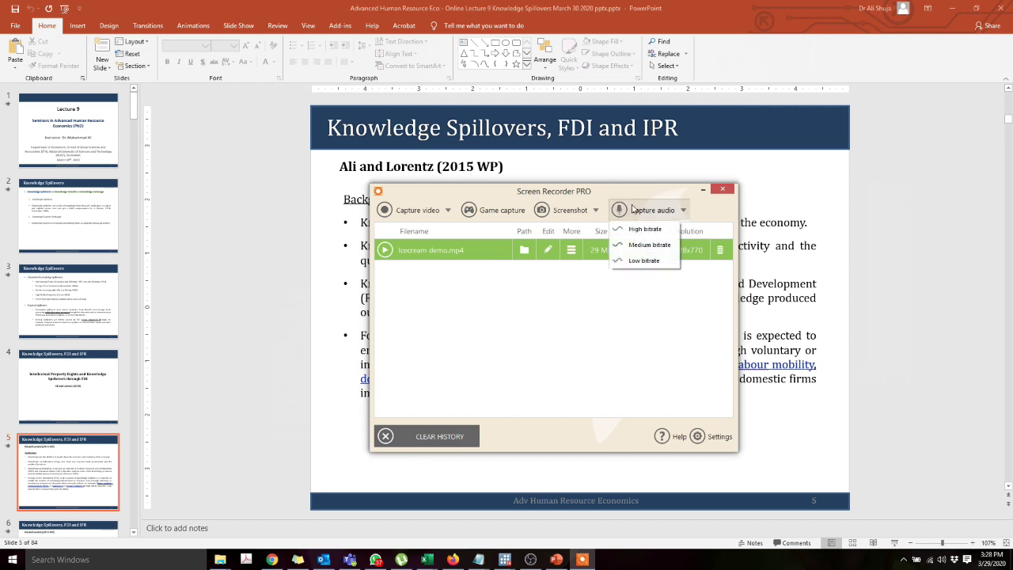
pyautogui.click(432, 210)
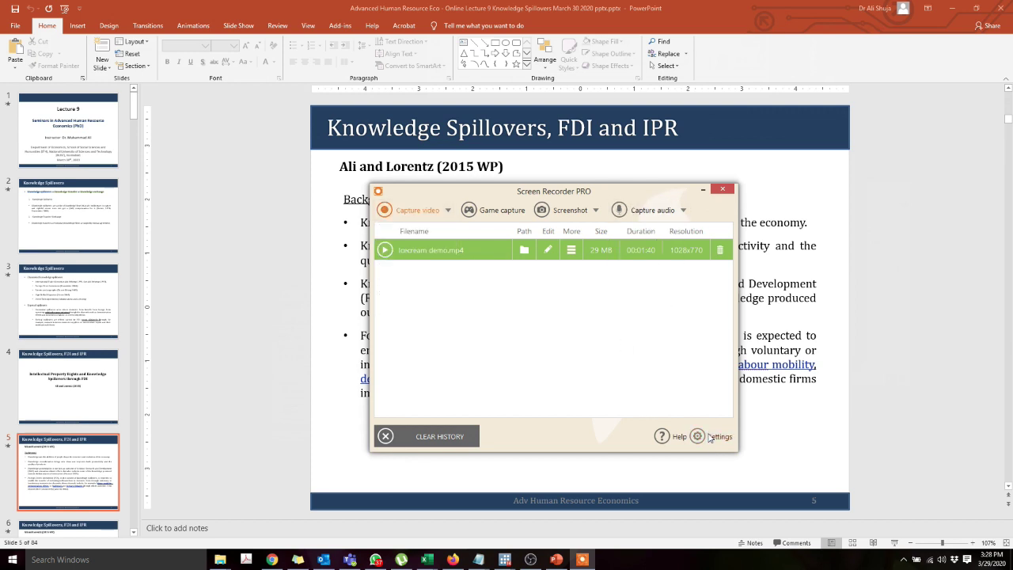
pyautogui.click(710, 438)
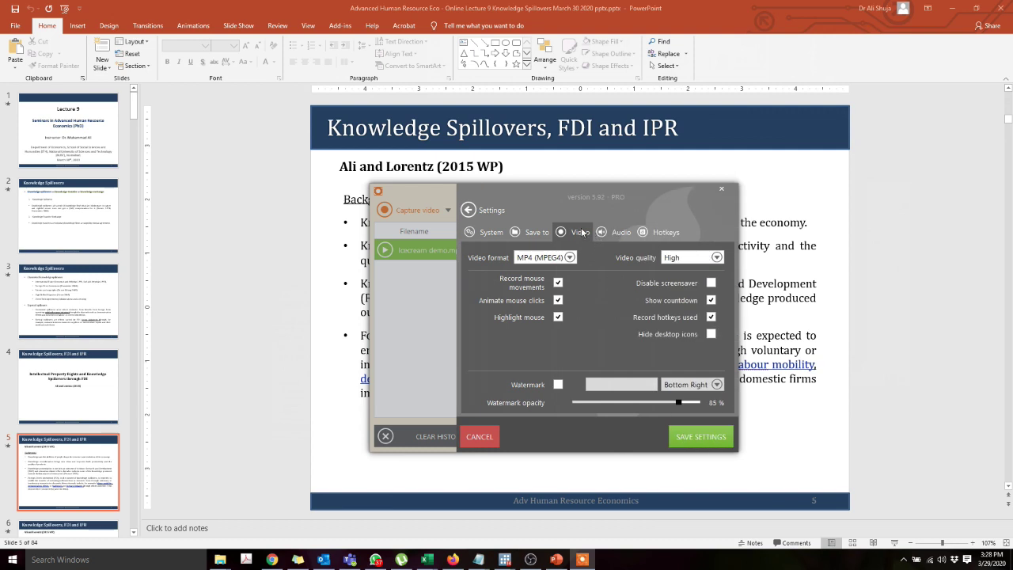
pyautogui.click(543, 258)
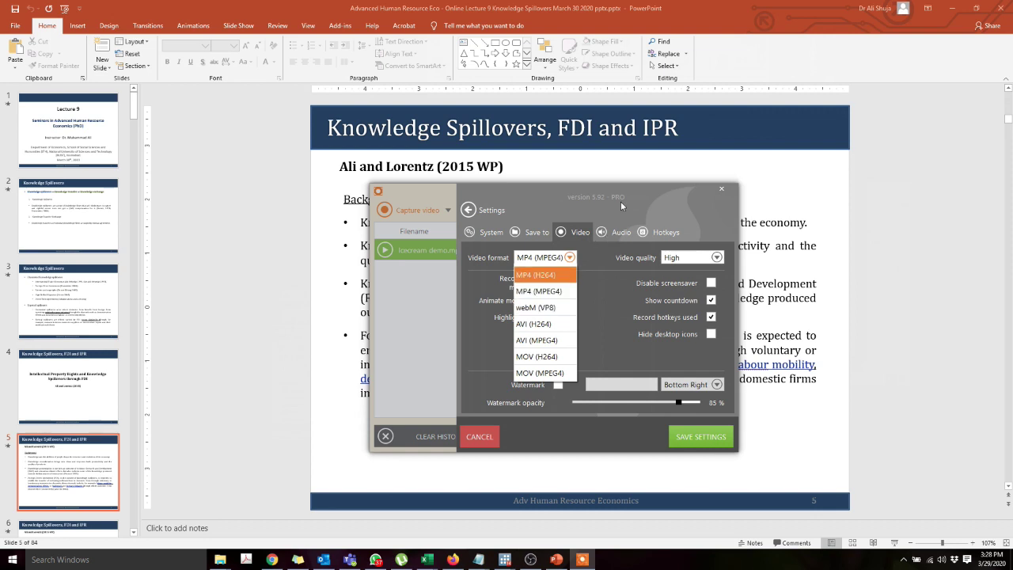
pyautogui.click(638, 190)
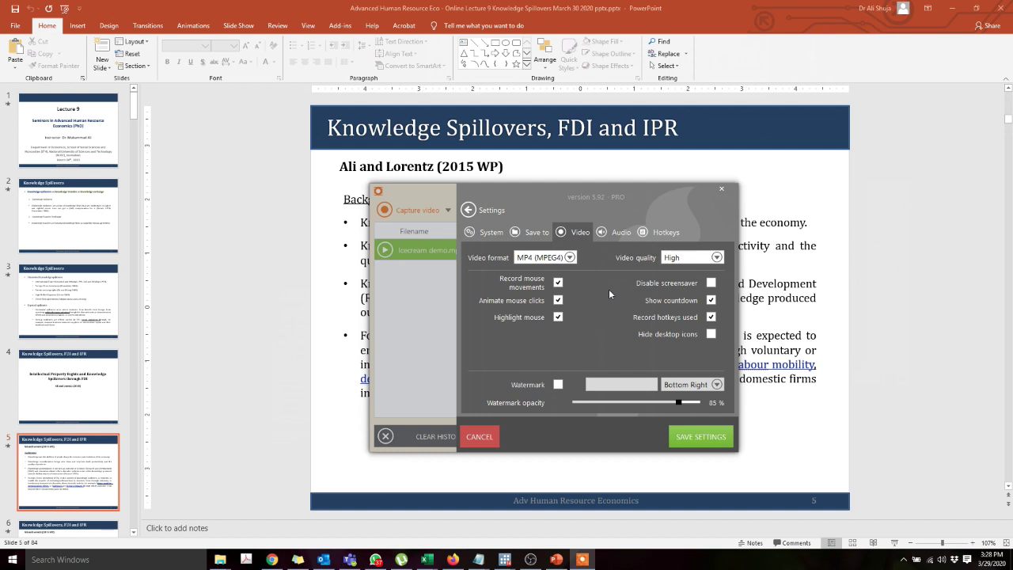
pyautogui.click(621, 232)
# - Keep Stereo Mix as the microphone device and close Settings
pyautogui.click(581, 321)
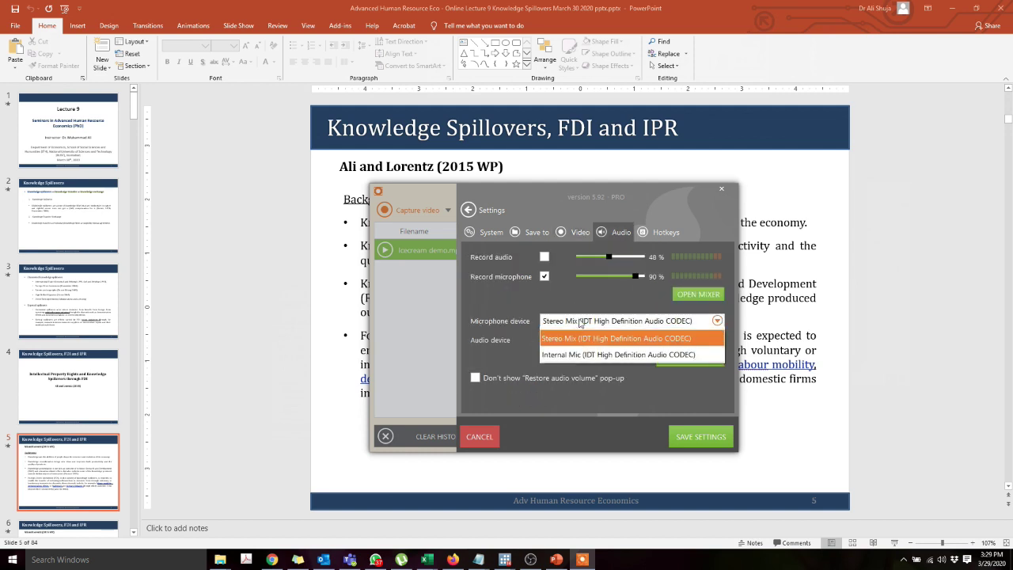
pyautogui.click(582, 339)
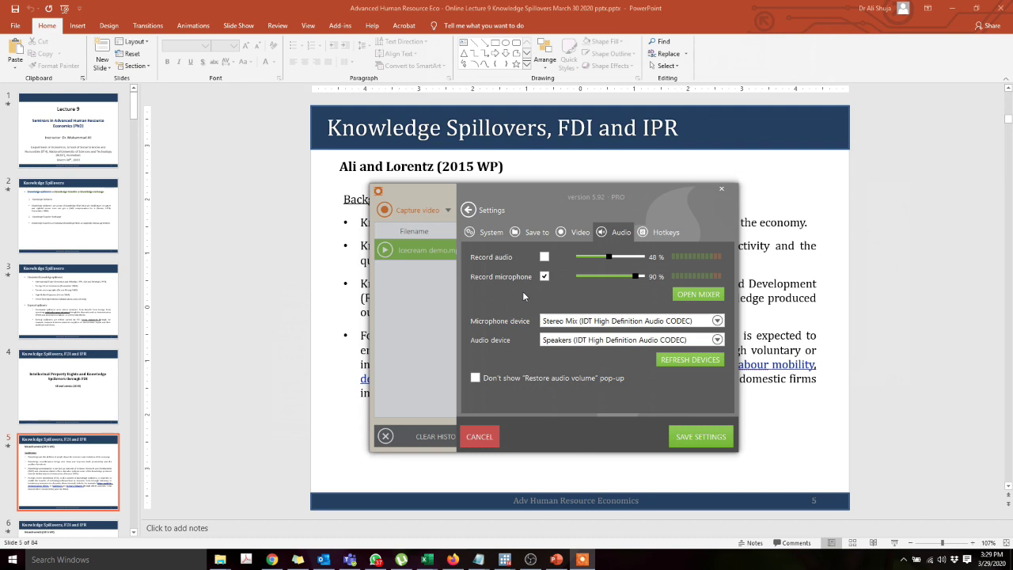
pyautogui.click(586, 320)
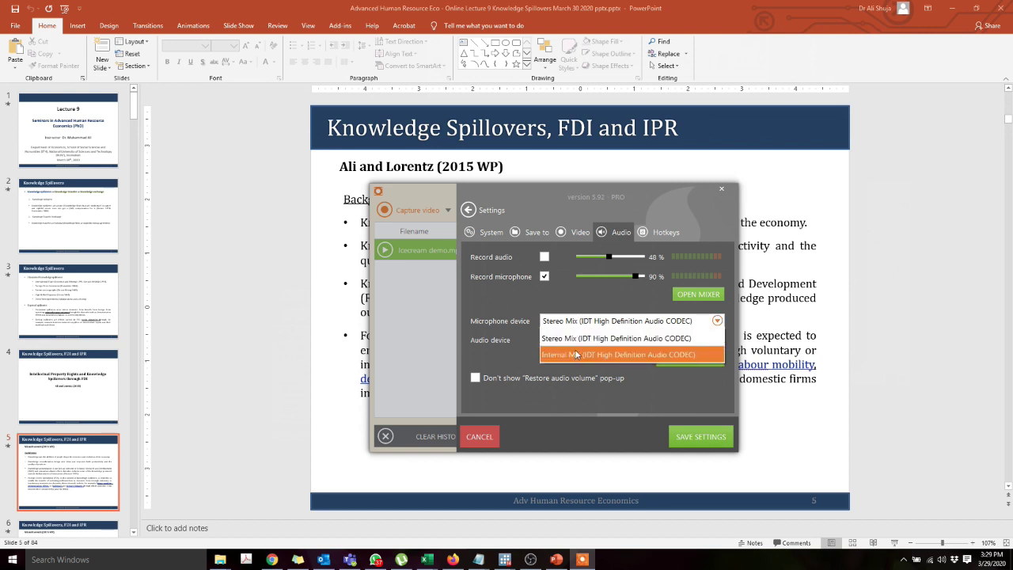
pyautogui.click(522, 302)
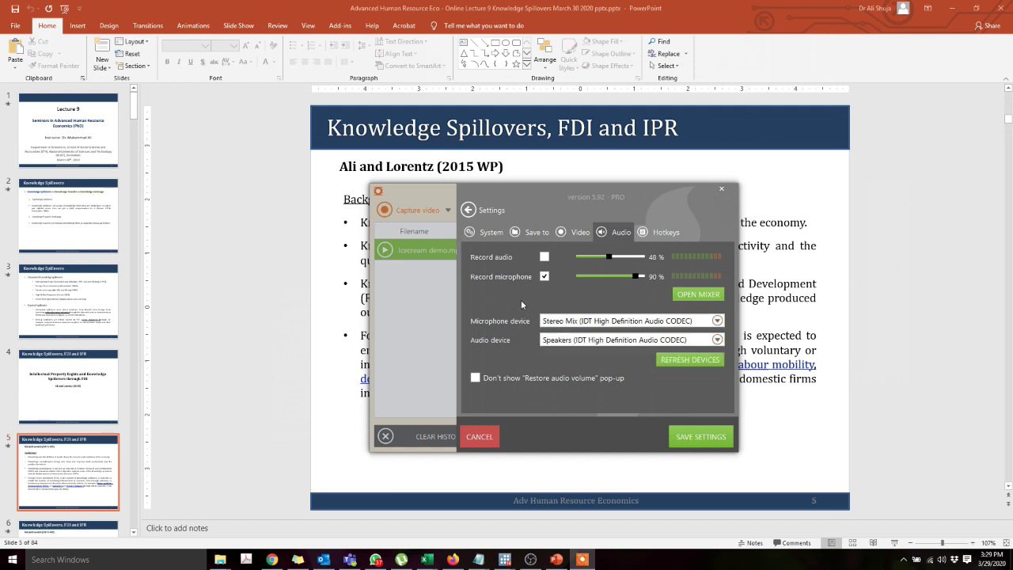
pyautogui.click(701, 436)
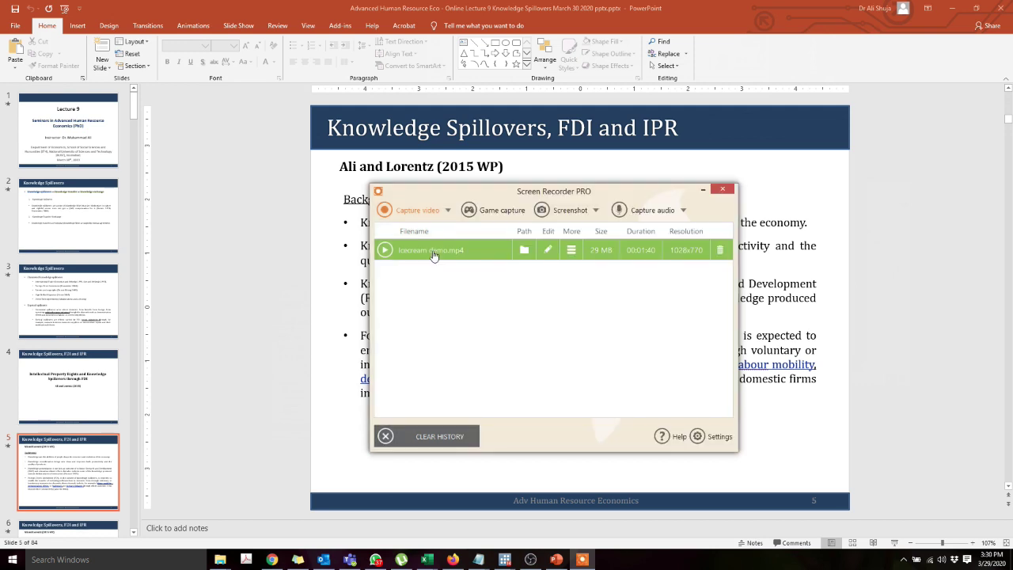
# - Play Icecream demo.mp4 in BS.Player and seek to 00:01:17, the Knowledge Spillovers, FDI and IPR slide
pyautogui.doubleClick(433, 251)
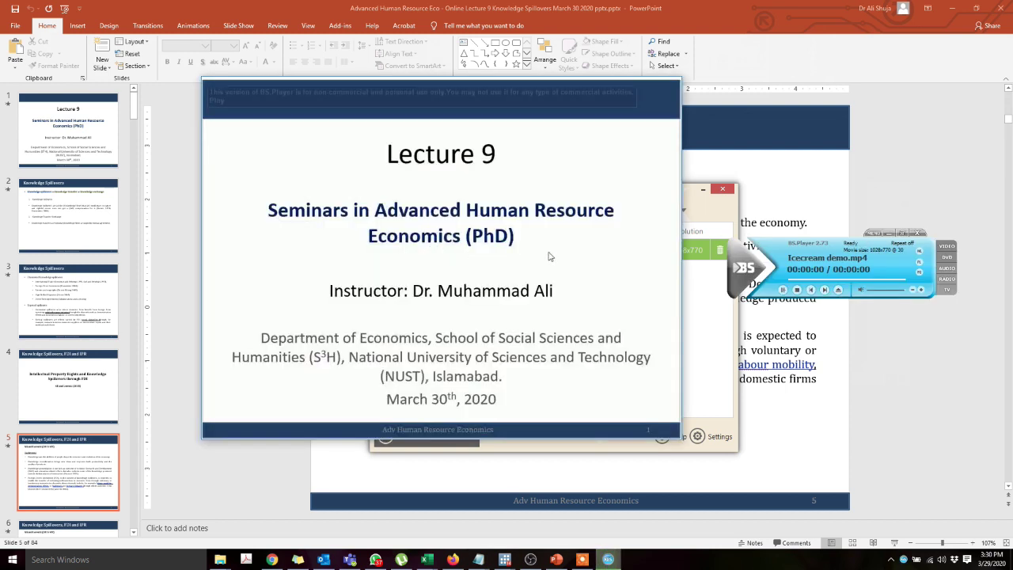
pyautogui.click(816, 279)
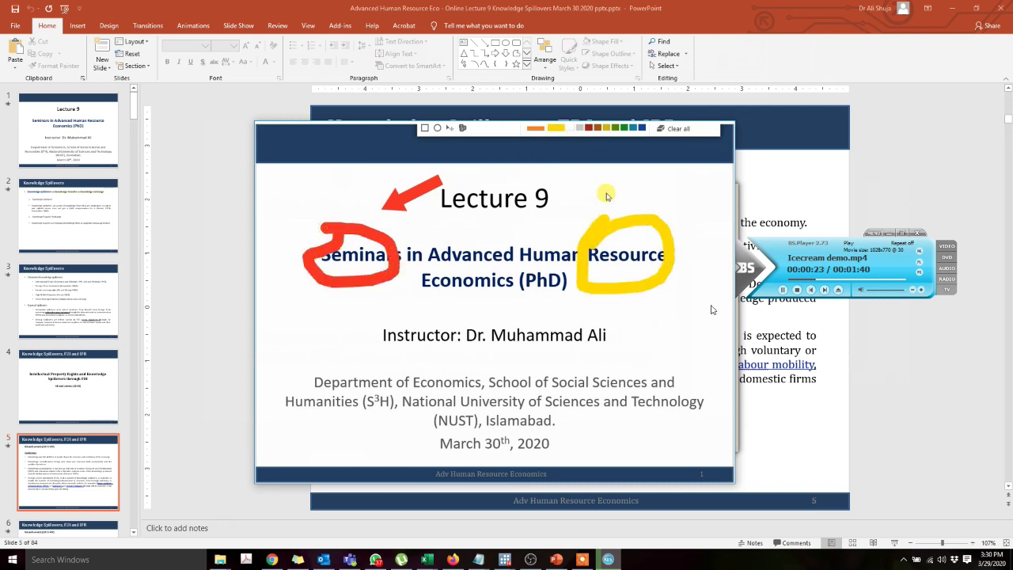
pyautogui.click(829, 278)
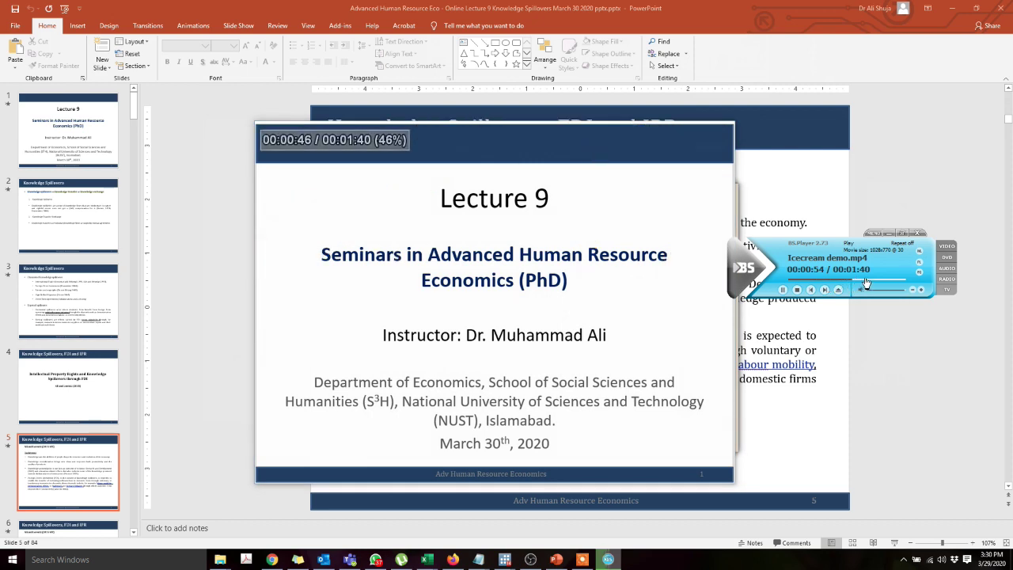
pyautogui.click(866, 279)
pyautogui.click(865, 280)
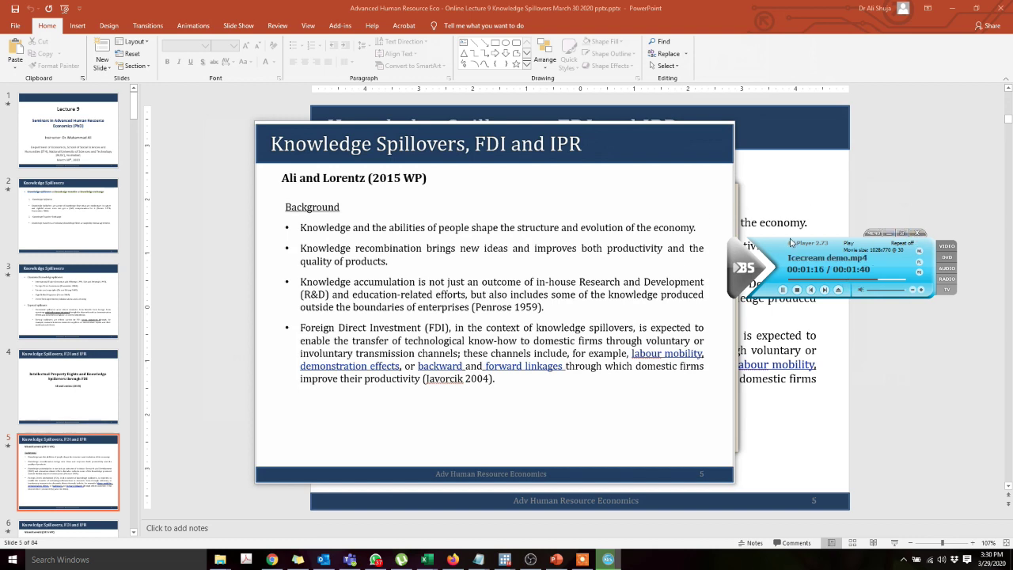
pyautogui.moveTo(801, 247); pyautogui.dragTo(582, 242)
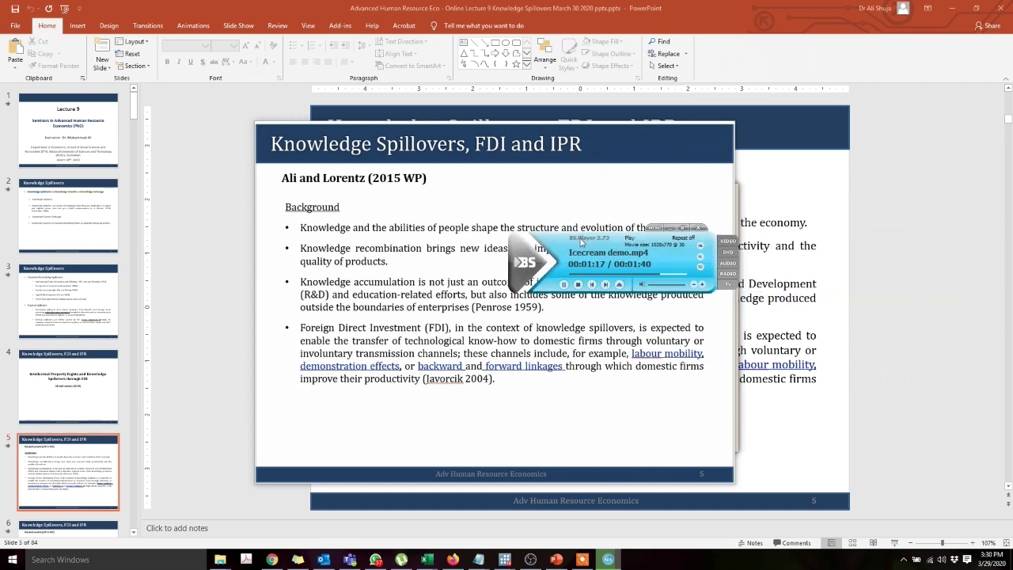
# - Close BS.Player and reposition the Screen Recorder window showing Icecream demo.mp4 (29 MB, 00:01:40)
pyautogui.click(701, 228)
pyautogui.click(683, 209)
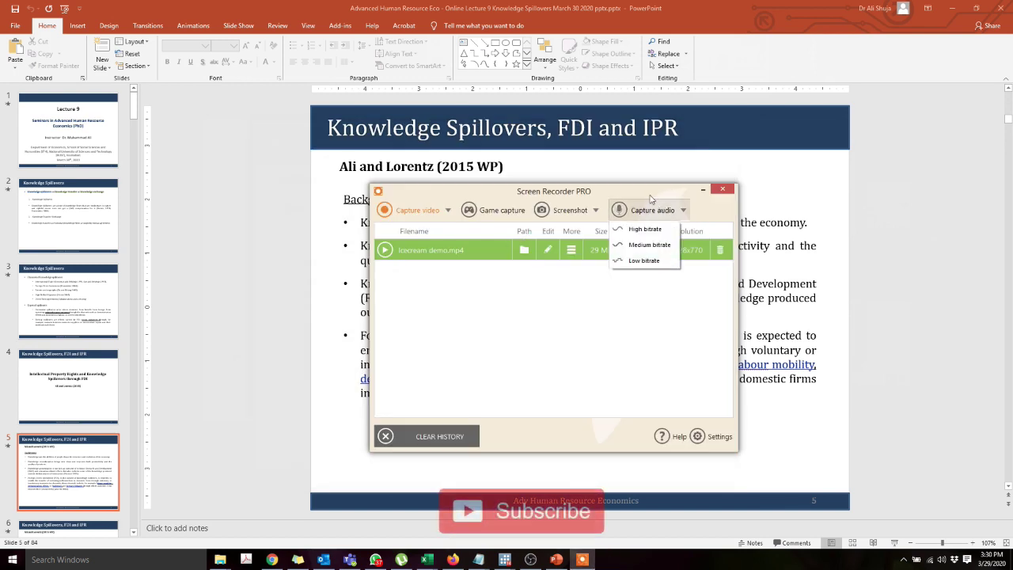
pyautogui.moveTo(646, 196); pyautogui.dragTo(651, 170)
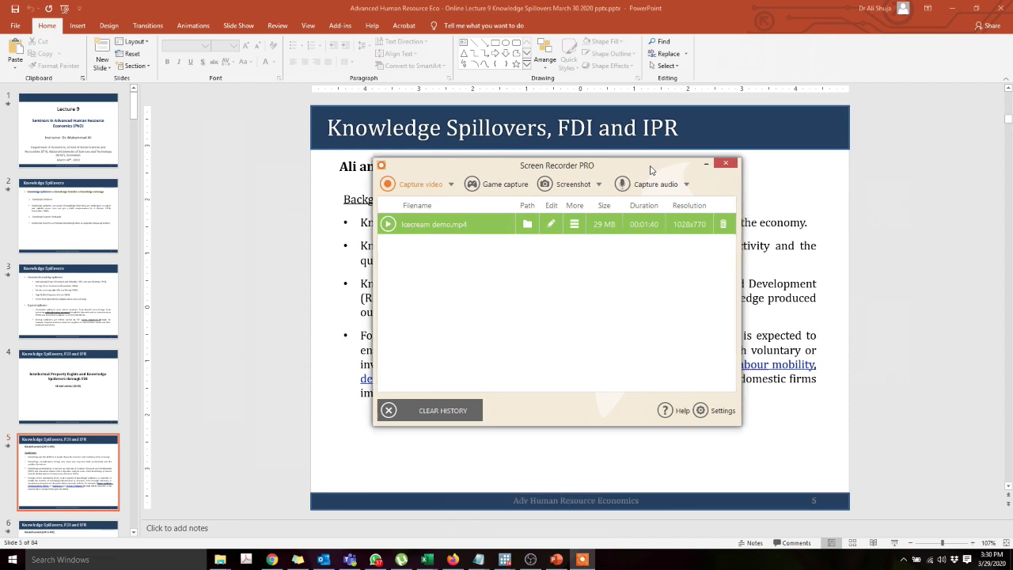